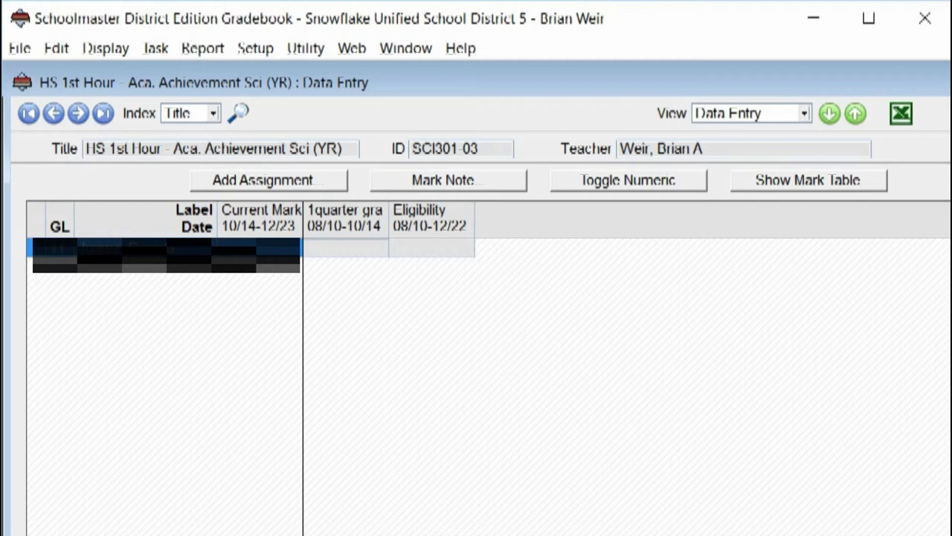
Start a new calculation titled "1st quarter" that calculates on members of <All Weighted Groups>
left_click(156, 50)
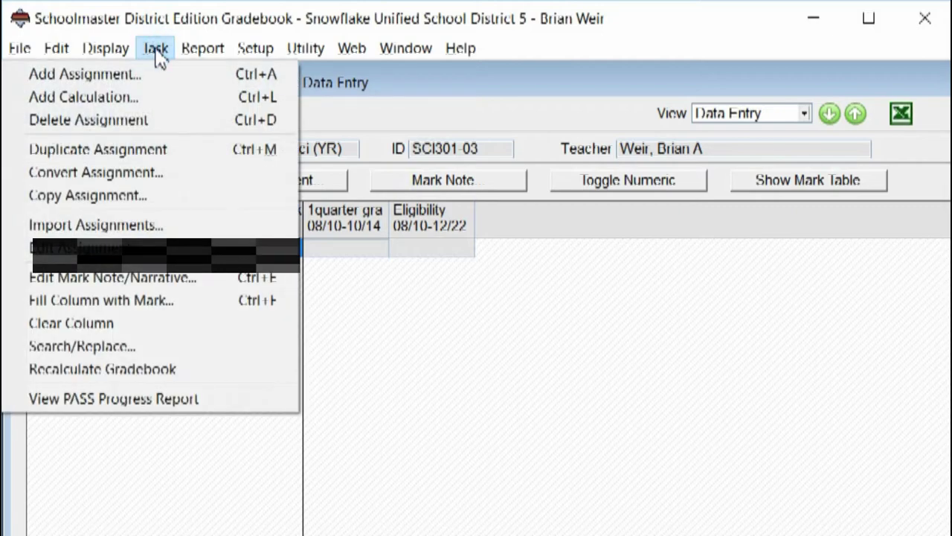
left_click(161, 99)
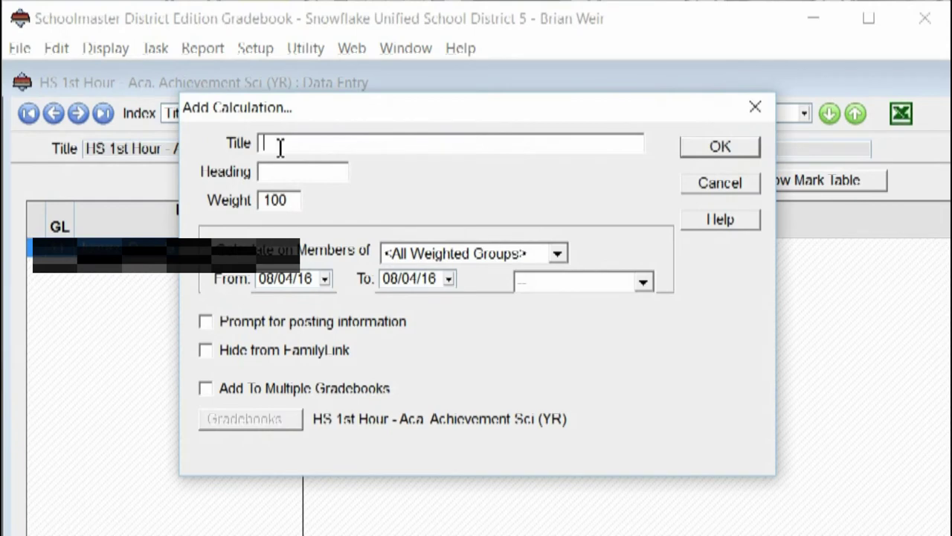
left_click(281, 147)
left_click(437, 257)
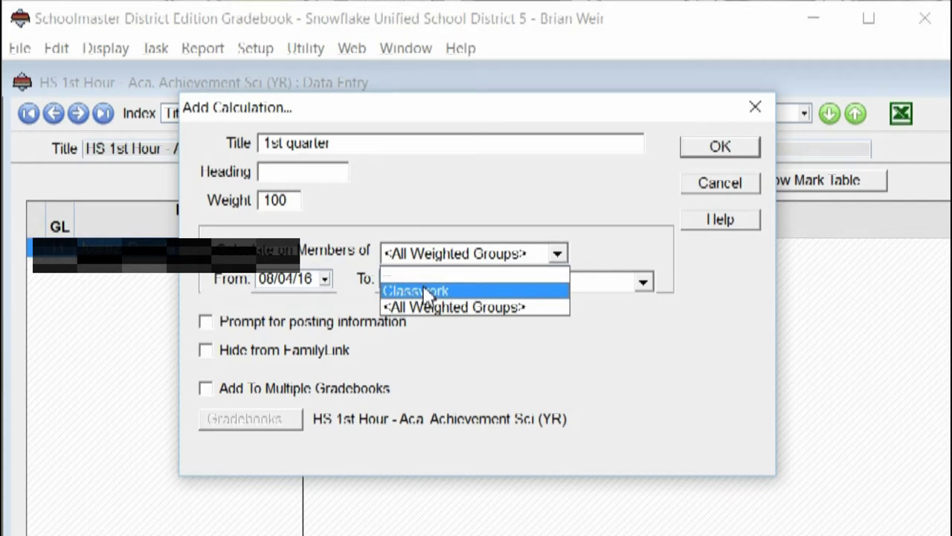
left_click(424, 217)
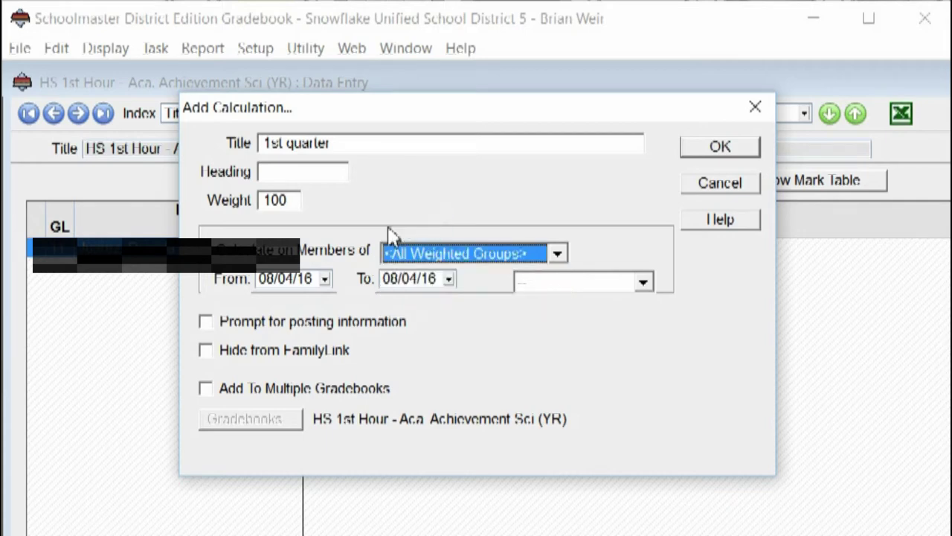
Set the calculation's date range from 08/10/16 to 10/07/16
left_click(325, 279)
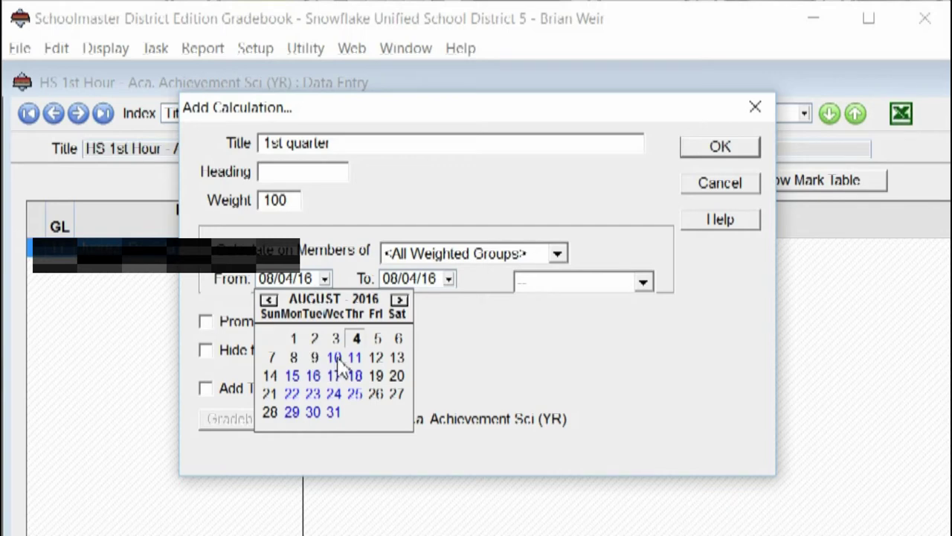
left_click(335, 358)
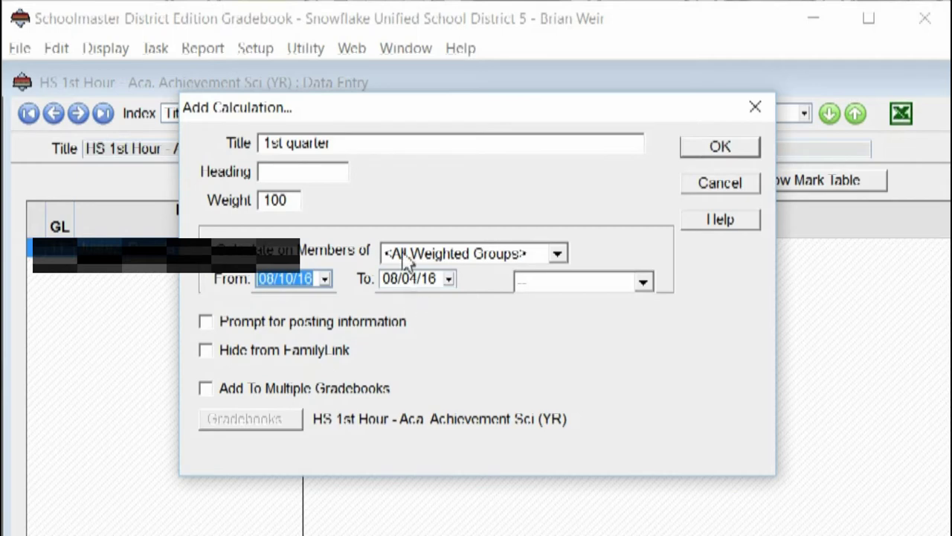
left_click(448, 279)
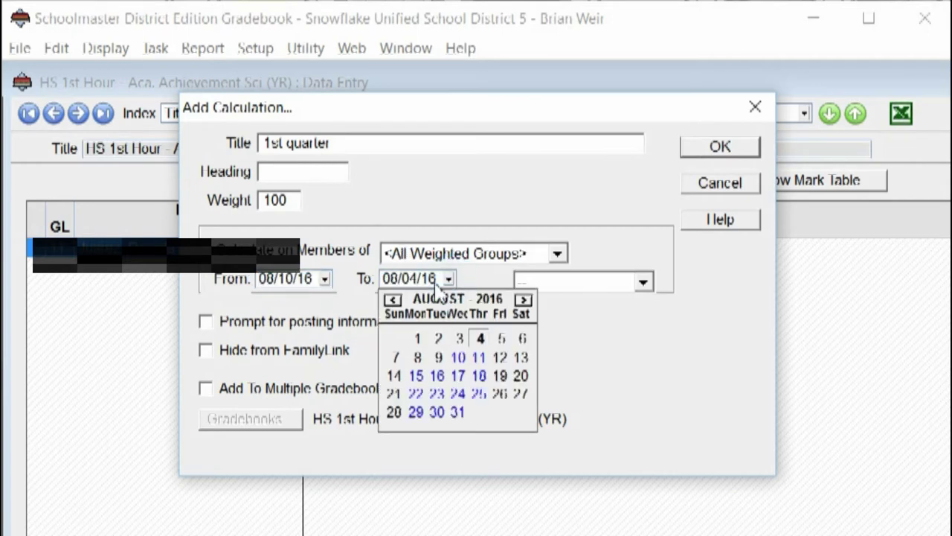
left_click(523, 300)
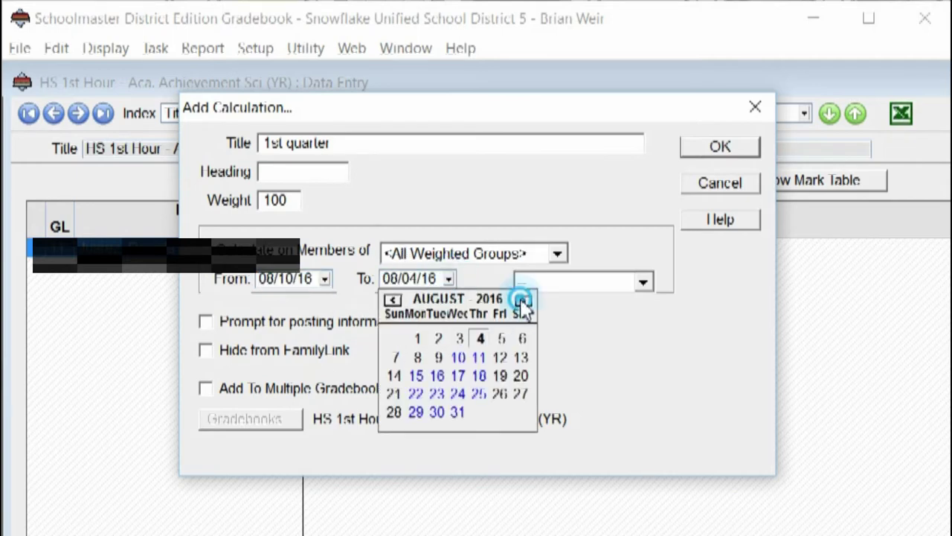
left_click(523, 300)
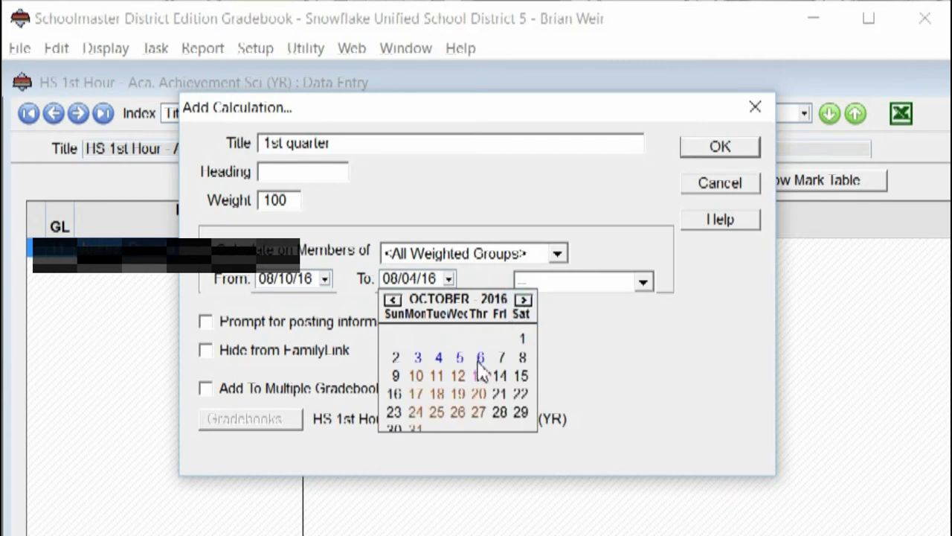
left_click(502, 357)
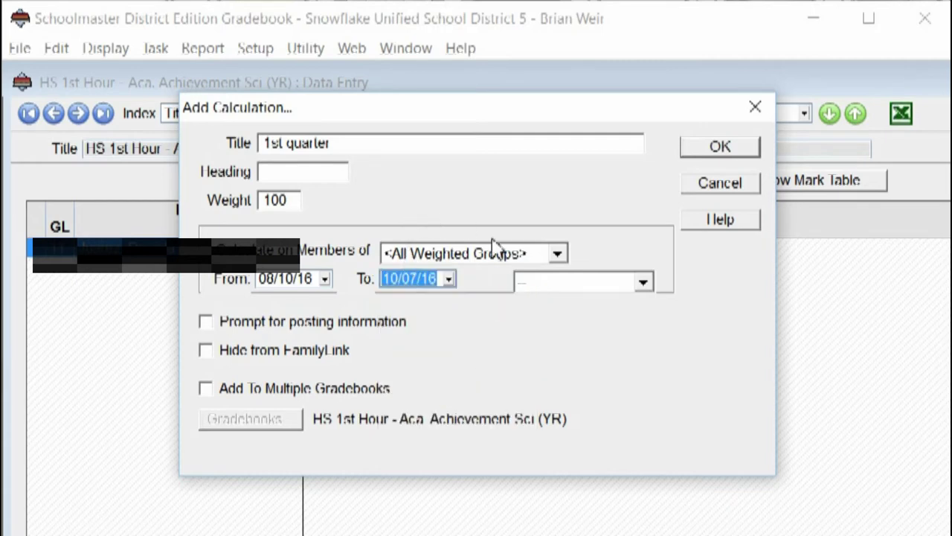
Apply the calculation to all gradebooks and create it with prompted posting to the Quarter 1 mark position
left_click(206, 321)
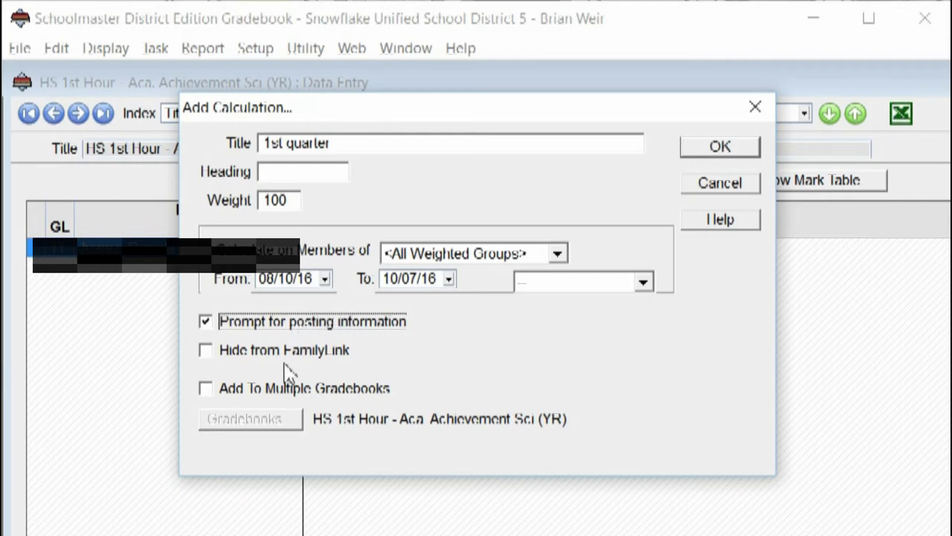
left_click(206, 388)
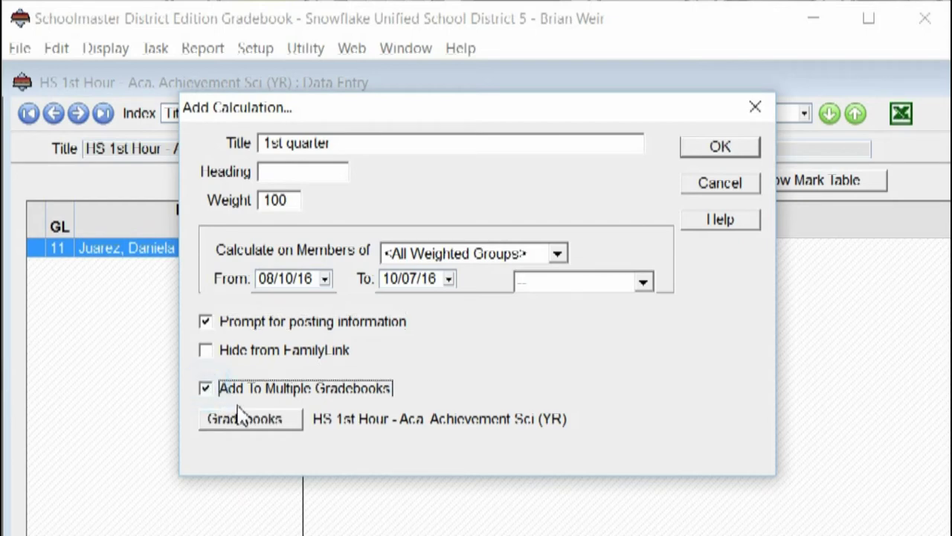
left_click(272, 419)
left_click_drag(504, 214, 496, 323)
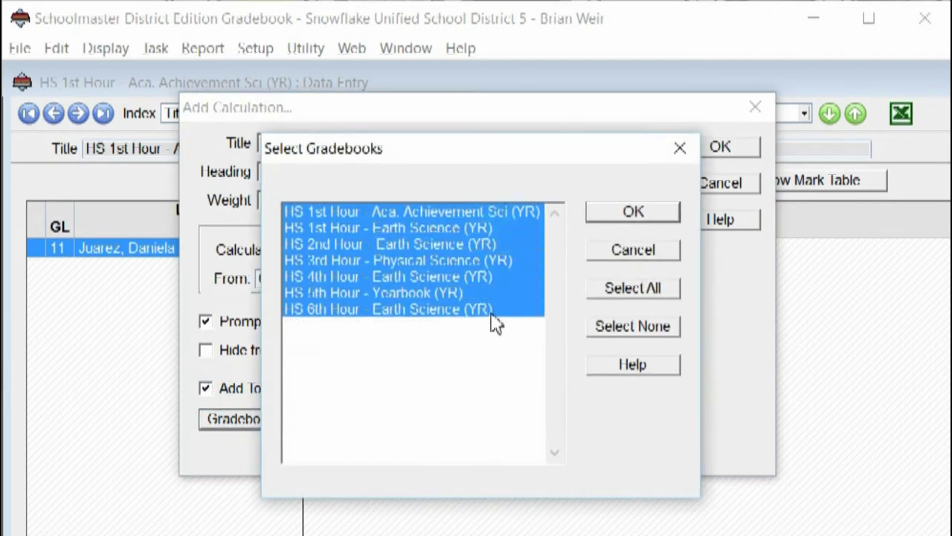
left_click(612, 214)
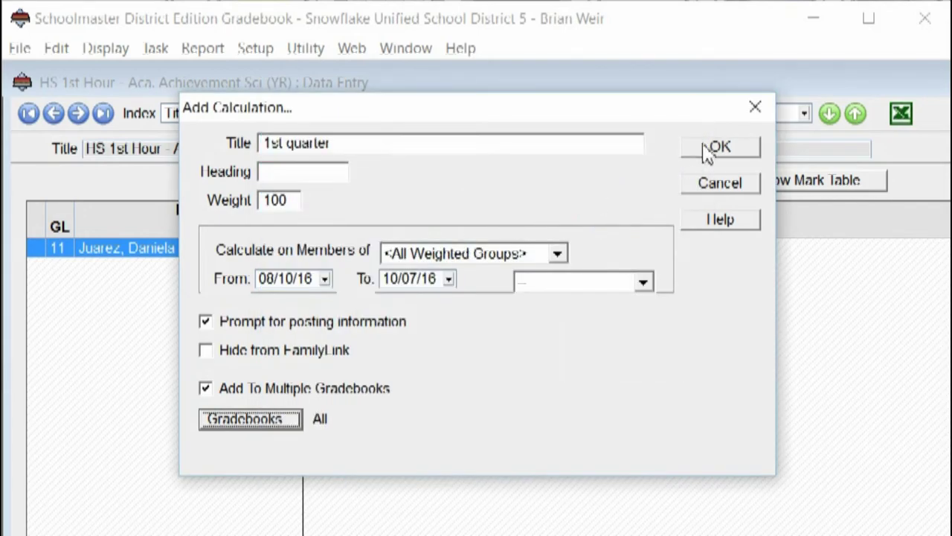
left_click(713, 146)
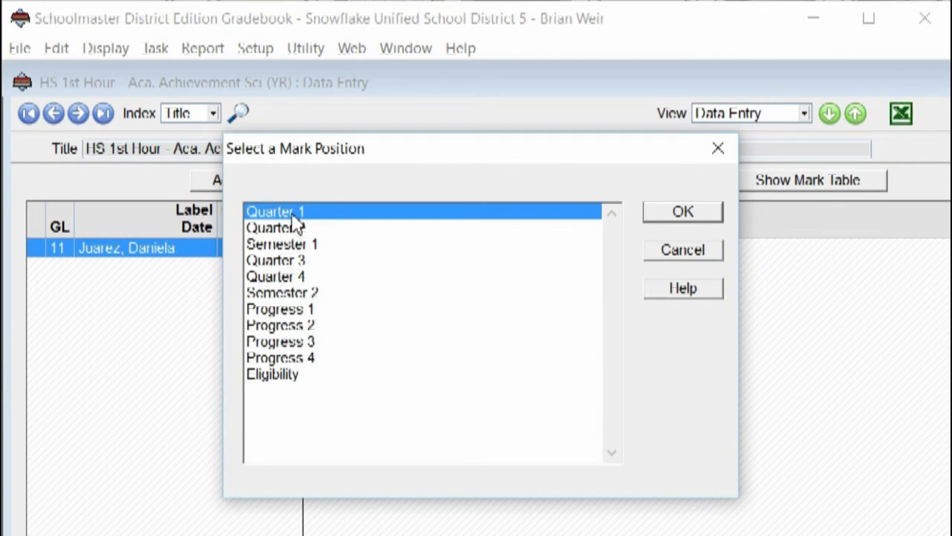
double_click(289, 212)
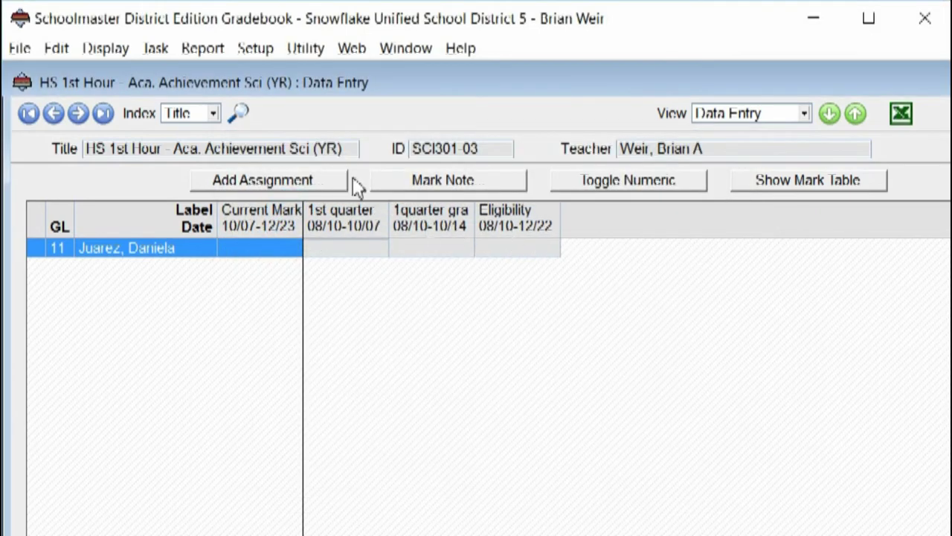
Start another calculation titled "quarter 2" with a From date of 10/10/16
left_click(156, 47)
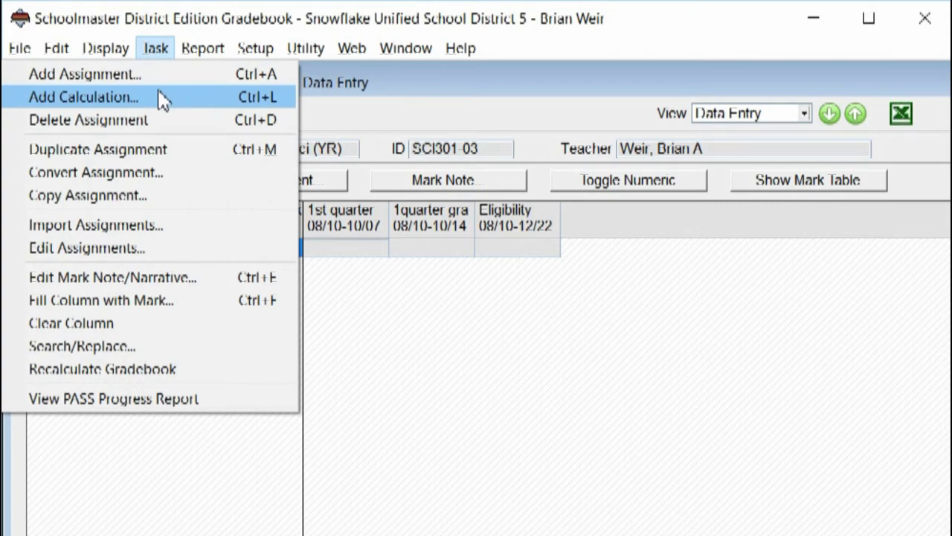
left_click(164, 100)
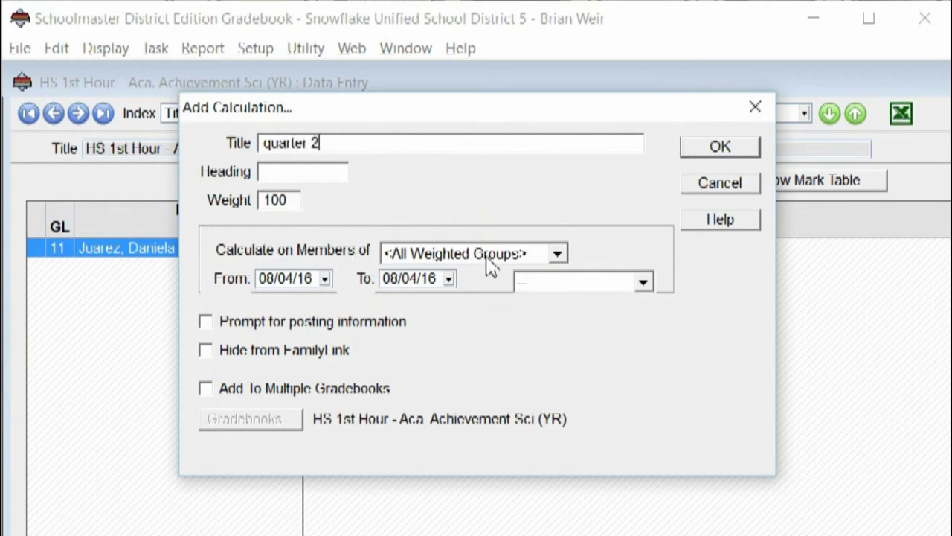
left_click(325, 279)
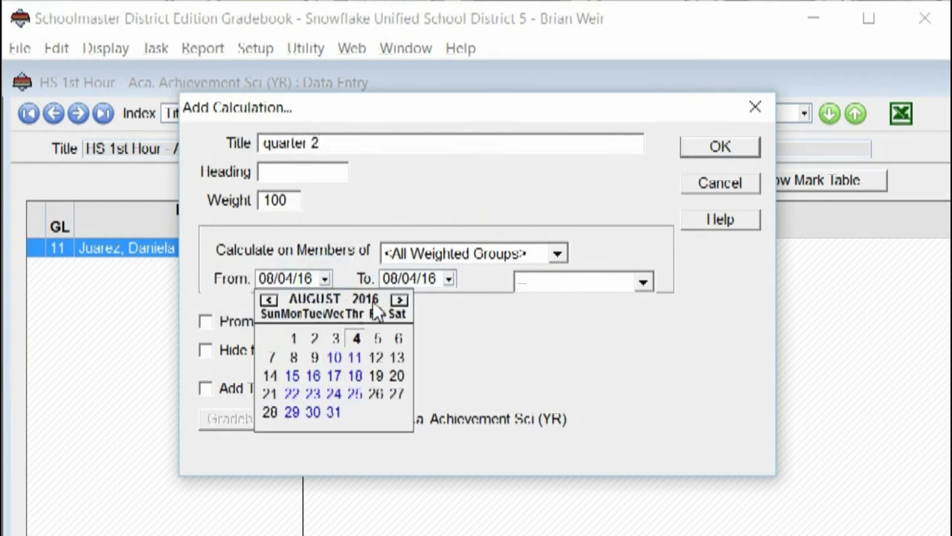
left_click(399, 300)
left_click(400, 299)
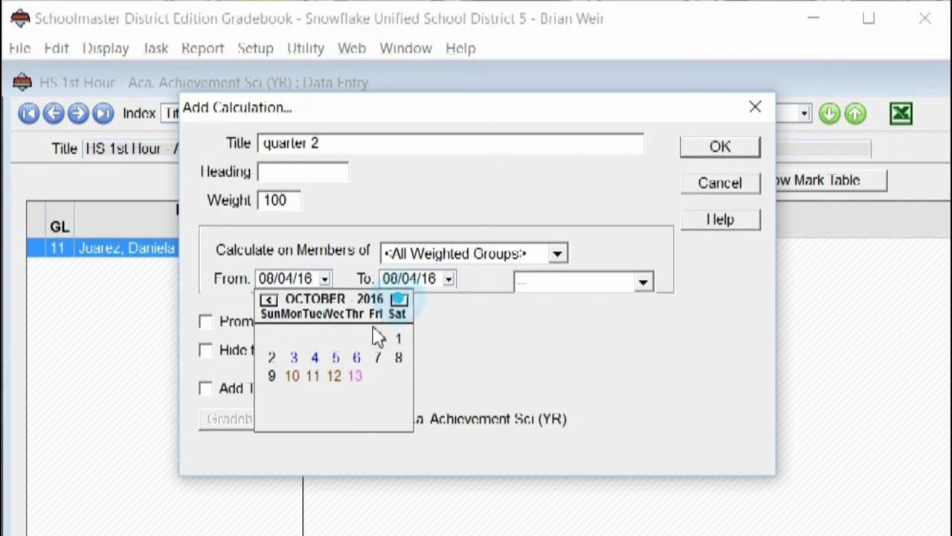
left_click(292, 375)
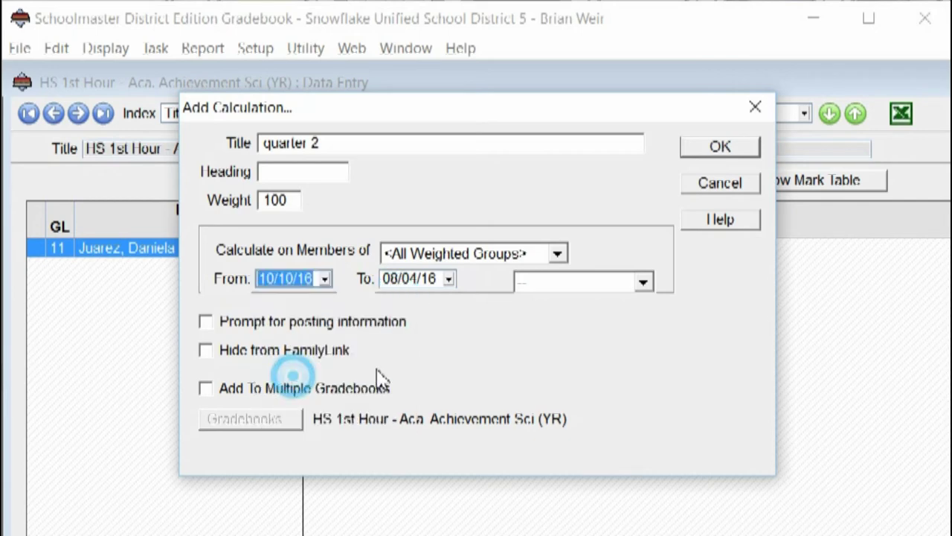
Set the quarter 2 calculation's To date to 12/23/16
left_click(448, 279)
left_click(525, 299)
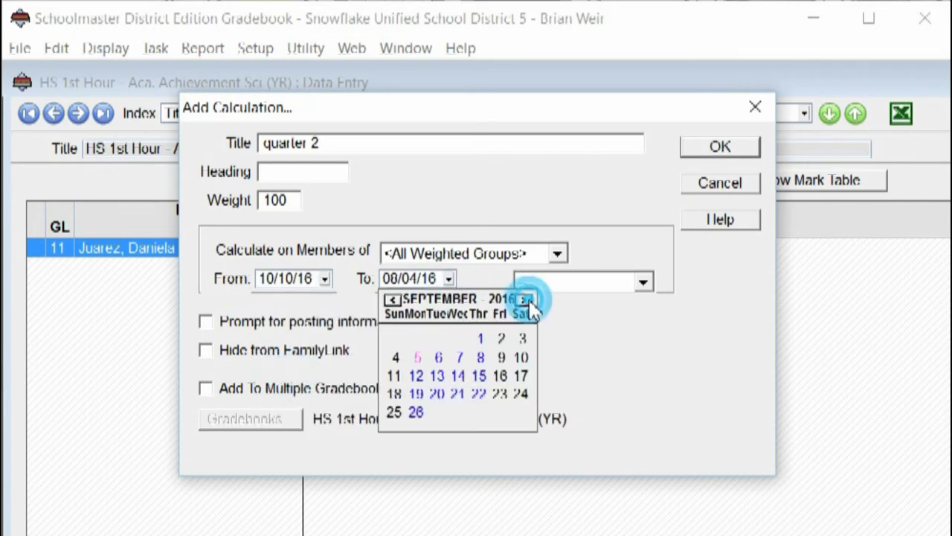
left_click(524, 299)
left_click(525, 300)
left_click(525, 299)
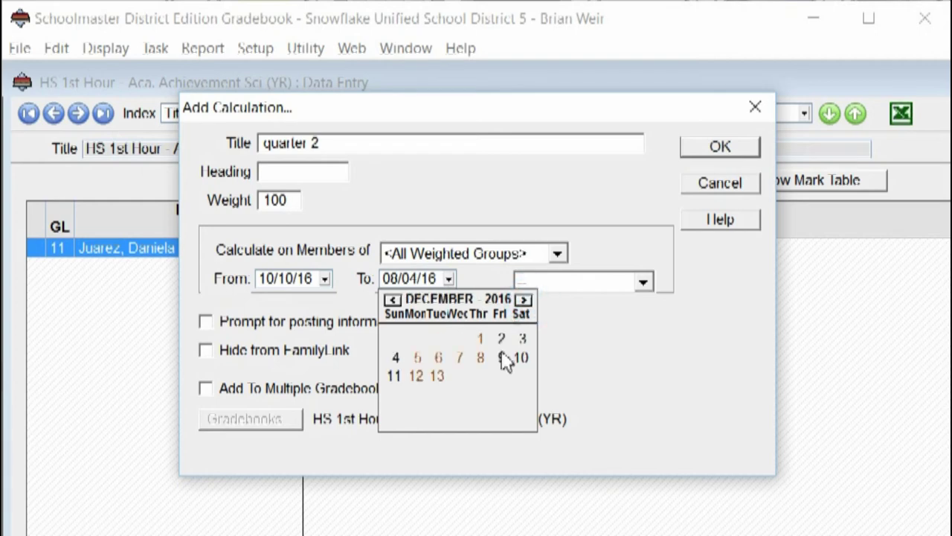
left_click(500, 394)
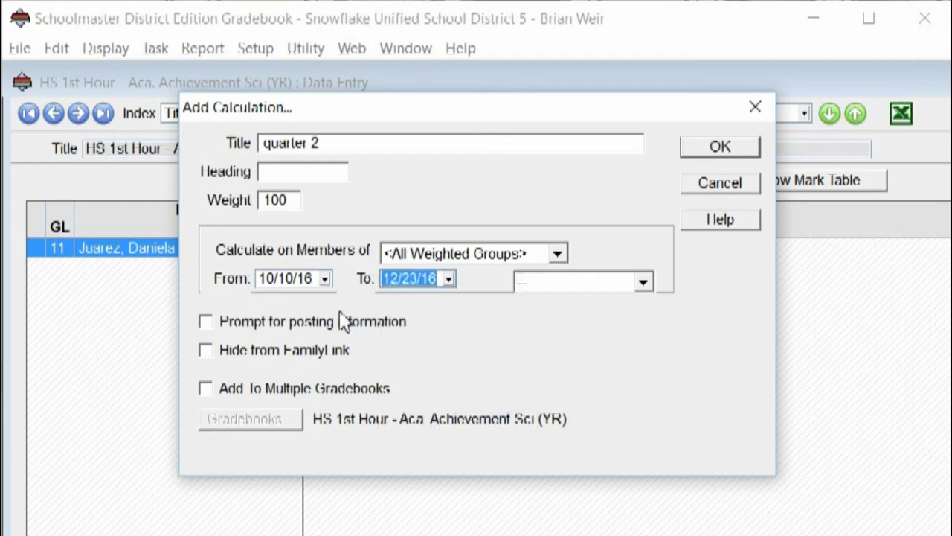
Apply the quarter 2 calculation to all gradebooks and create it with prompted posting to the Quarter 2 mark position
left_click(206, 322)
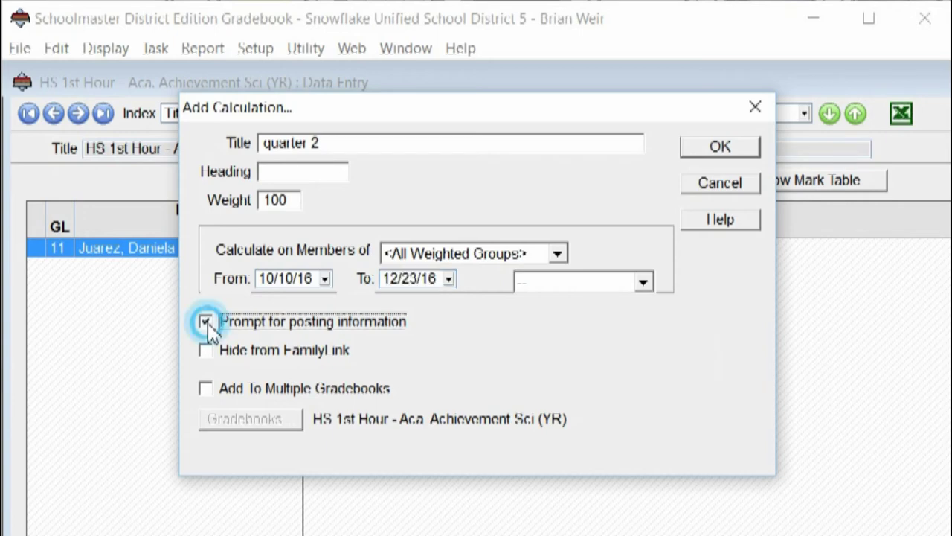
left_click(205, 388)
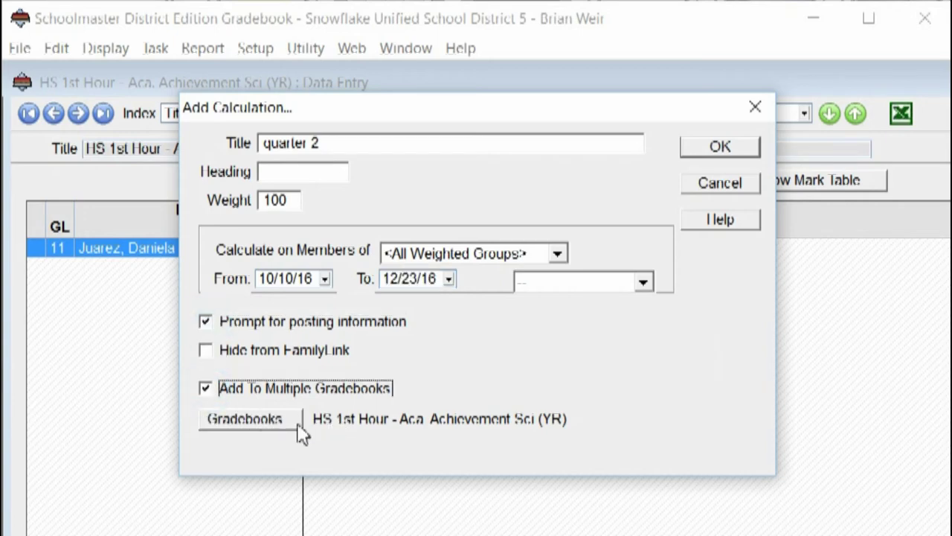
left_click(266, 422)
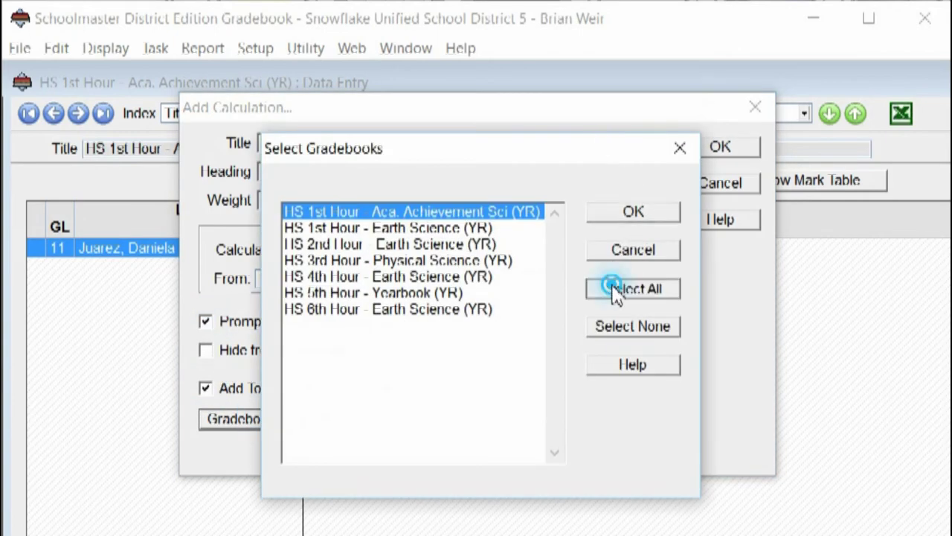
left_click(616, 285)
left_click(628, 211)
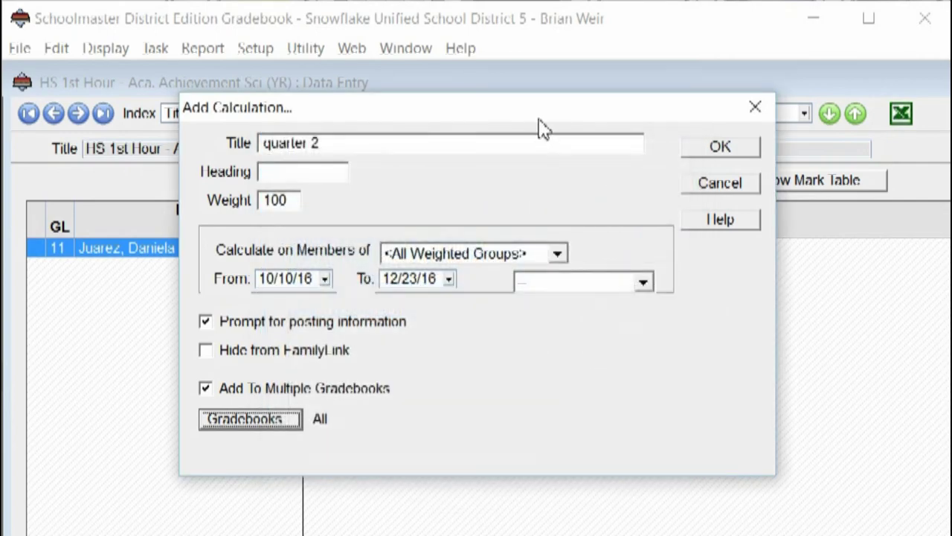
left_click(687, 146)
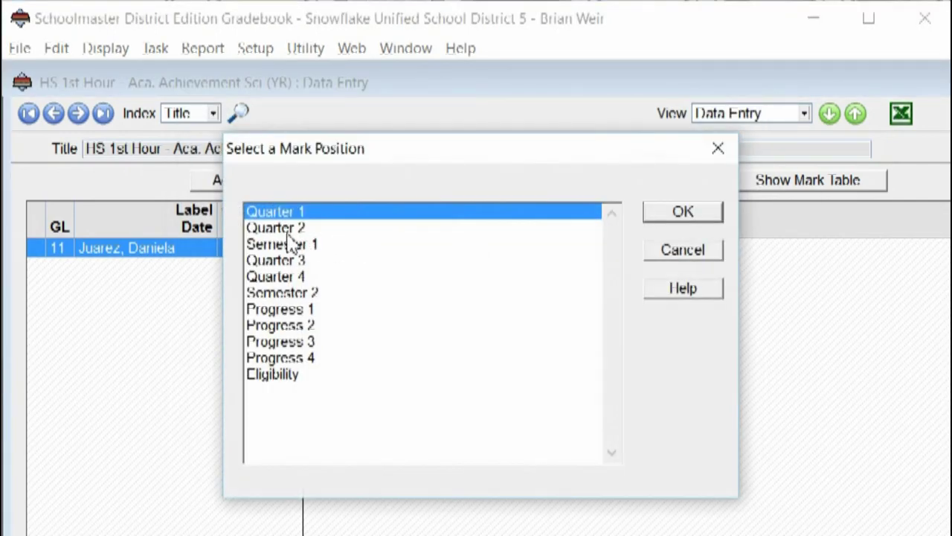
left_click(281, 230)
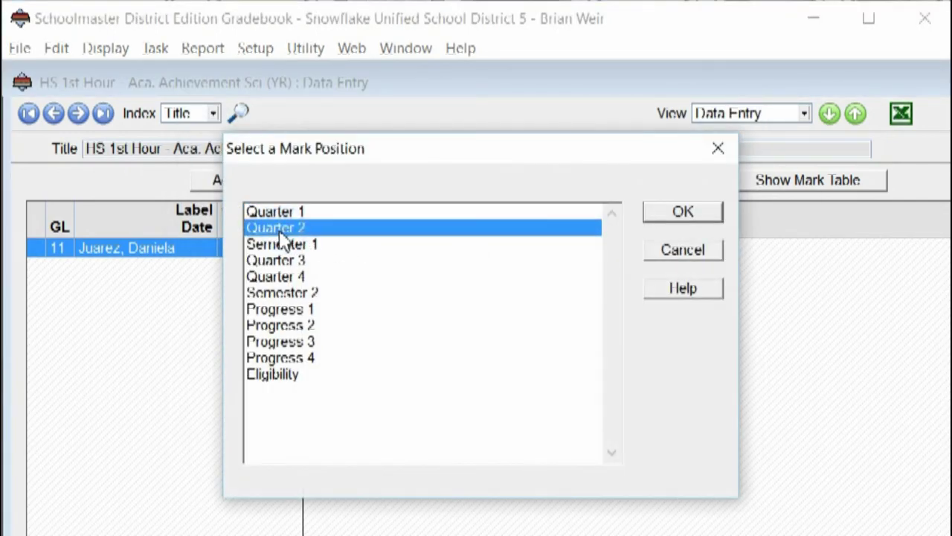
left_click(681, 213)
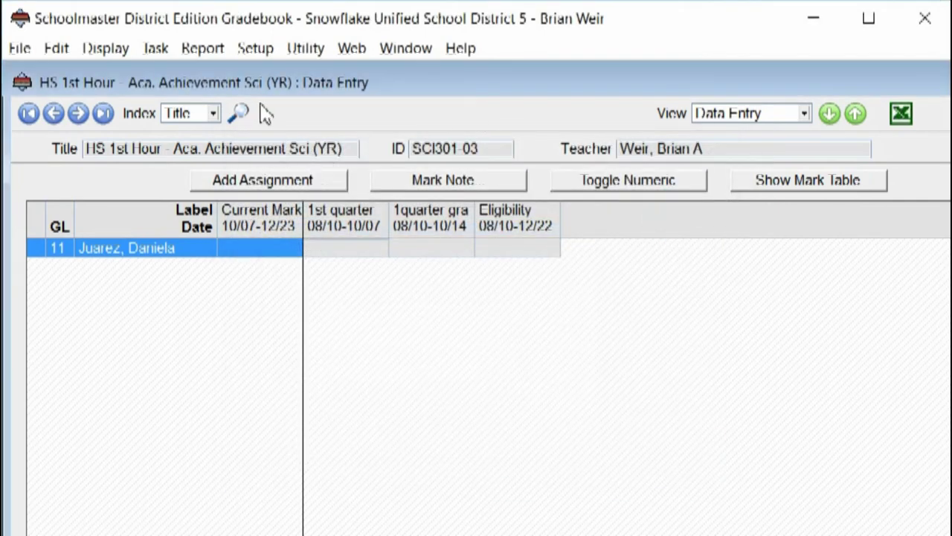
Start another calculation titled "elegibility" with a date range from 08/10/16 to 12/23/16
left_click(158, 49)
left_click(150, 91)
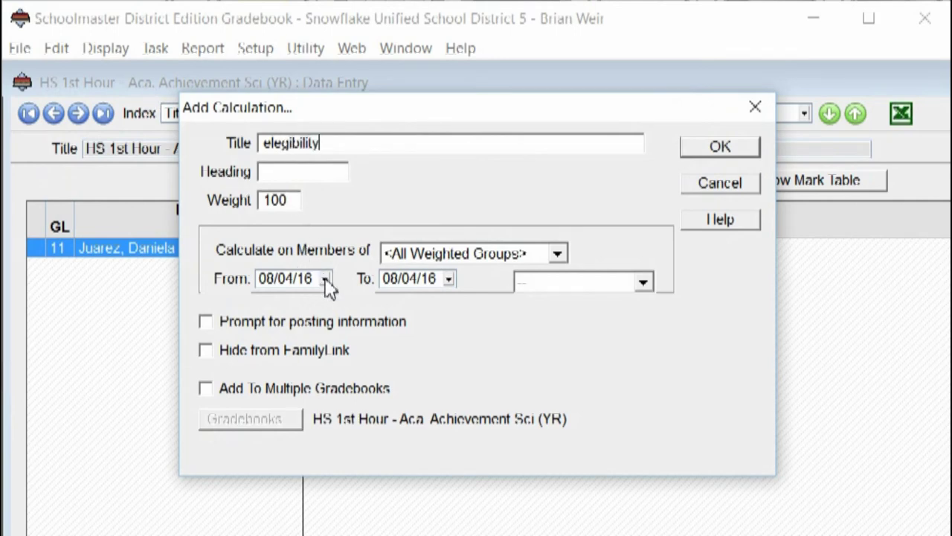
left_click(451, 279)
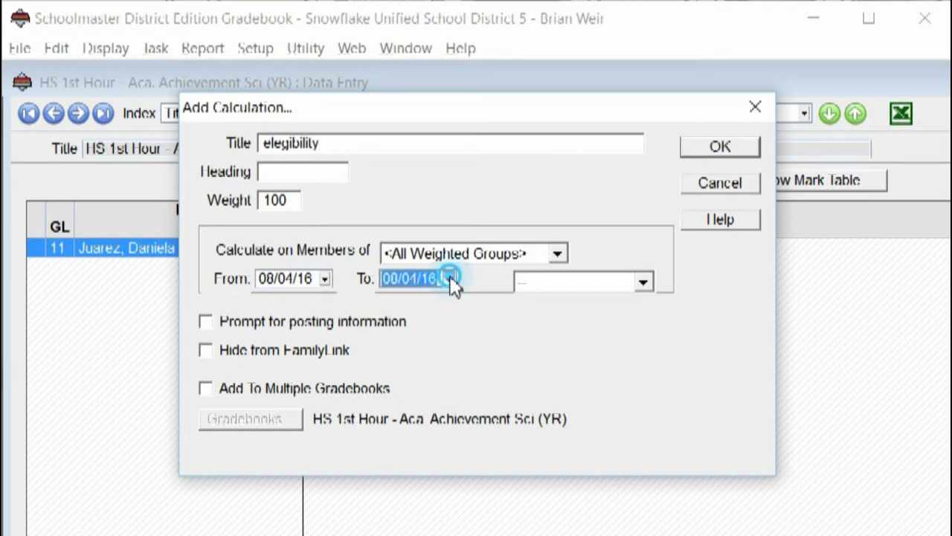
left_click(524, 300)
left_click(525, 300)
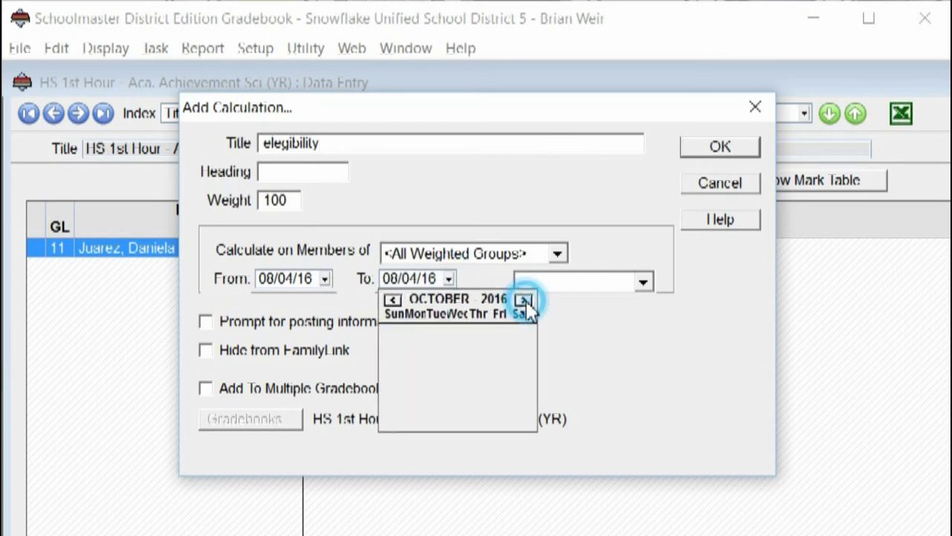
left_click(525, 300)
left_click(524, 300)
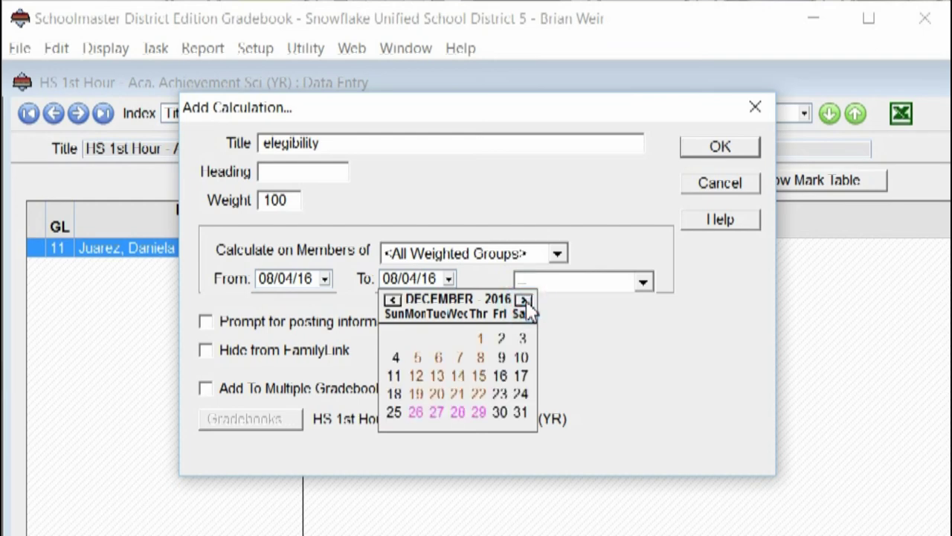
left_click(500, 394)
left_click(325, 280)
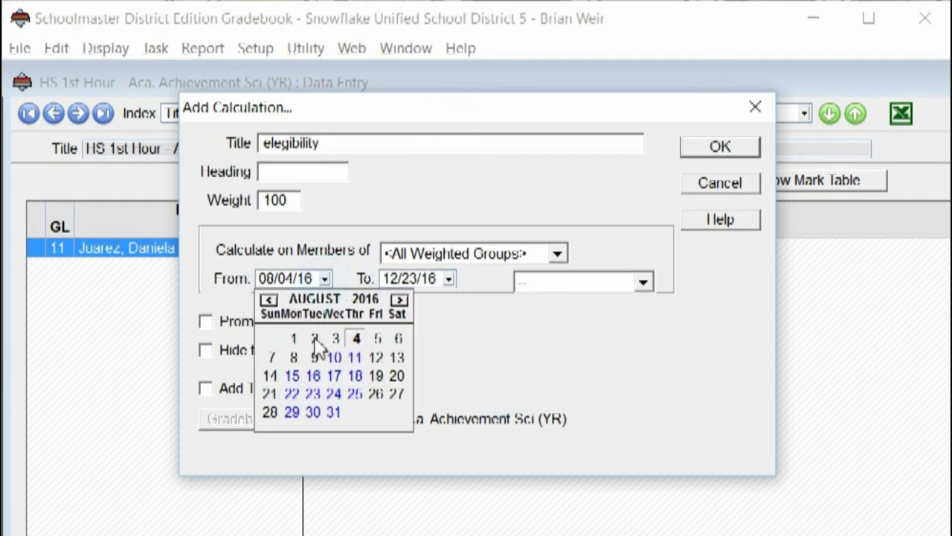
left_click(334, 358)
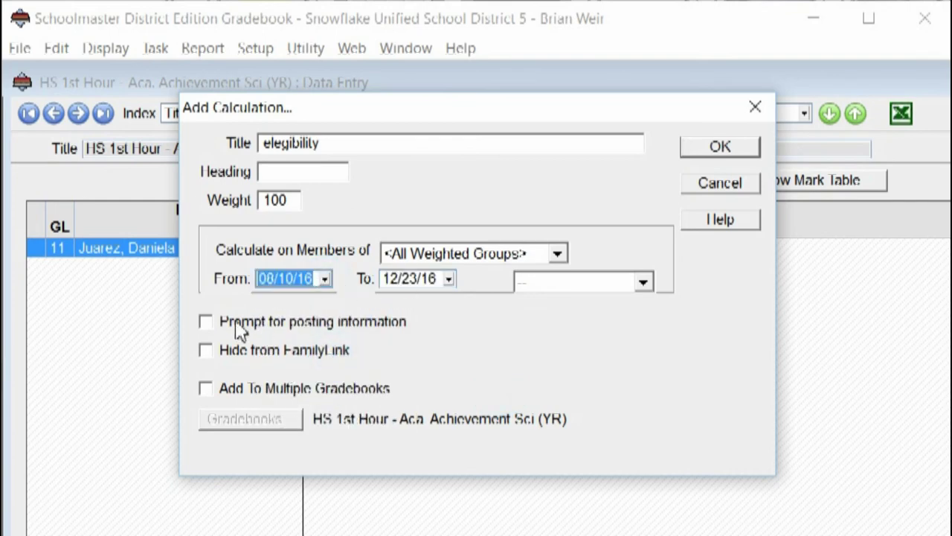
Apply the elegibility calculation to all gradebooks and create it with prompted posting to the Eligibility mark position
left_click(207, 322)
left_click(206, 389)
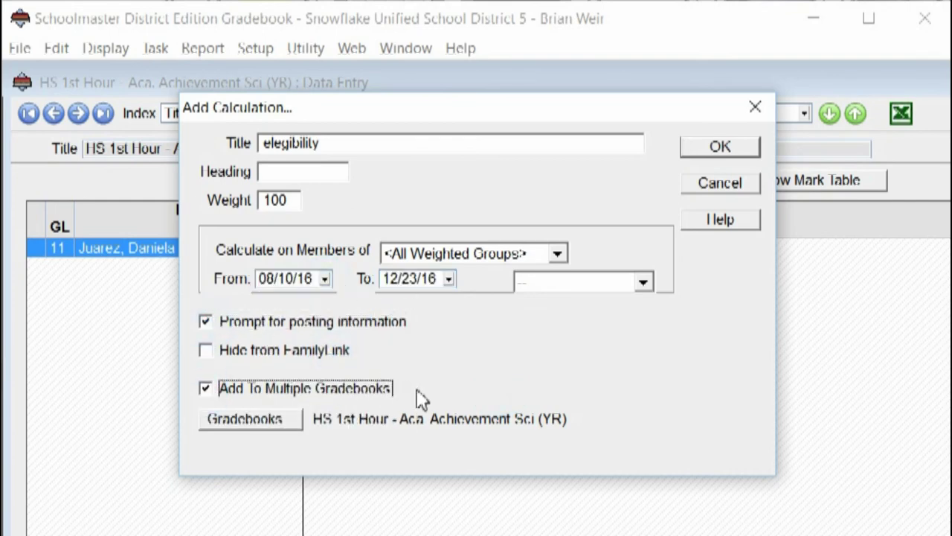
left_click(279, 424)
left_click(616, 290)
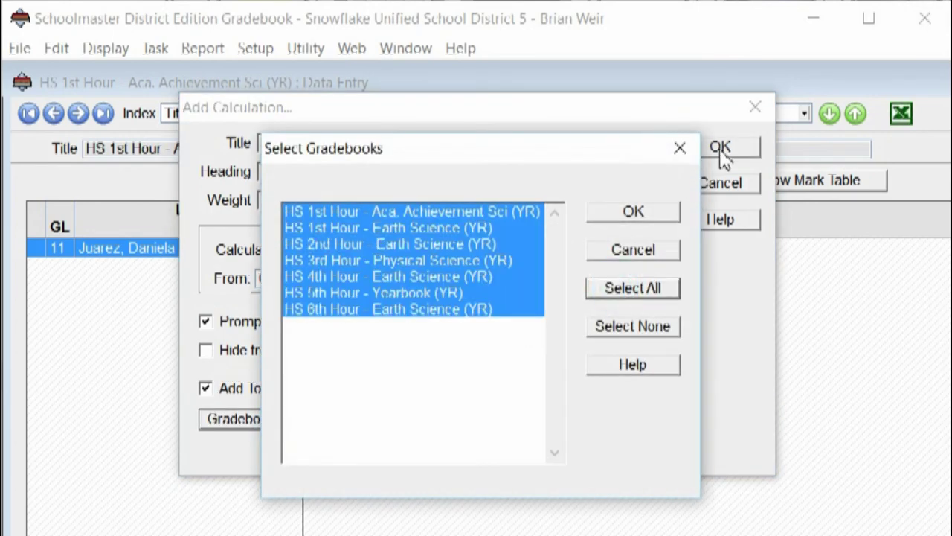
left_click(647, 215)
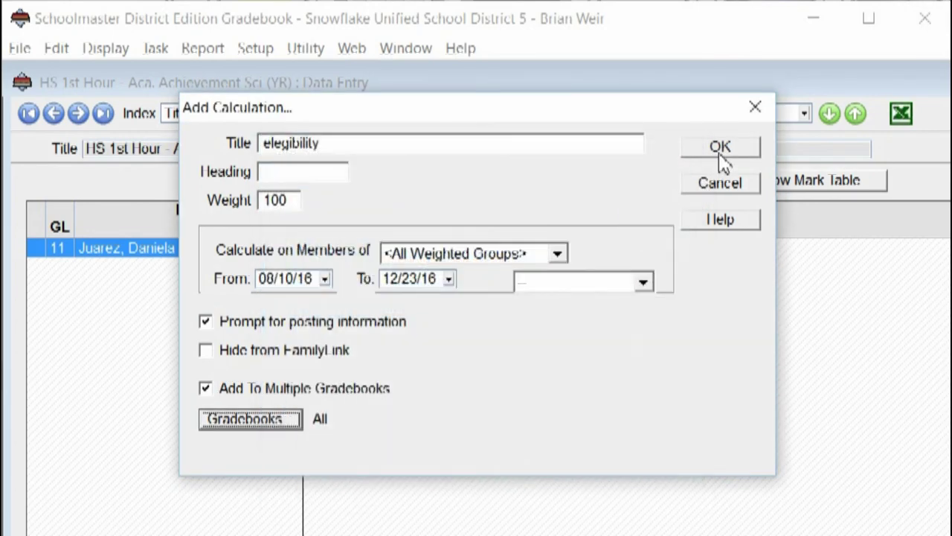
left_click(722, 157)
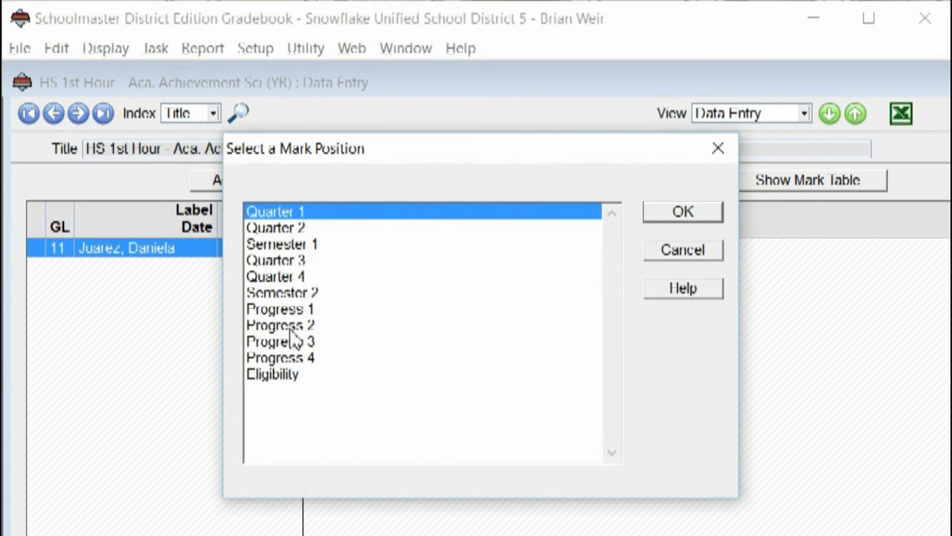
left_click(277, 377)
left_click(678, 216)
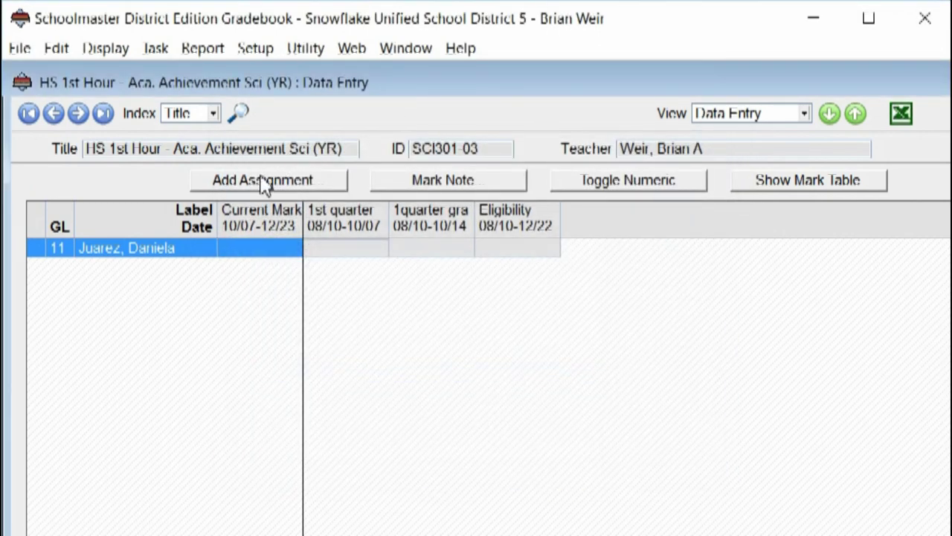
Start another calculation titled "1semester" with a date range from 08/10/16 to 12/23/16
left_click(166, 54)
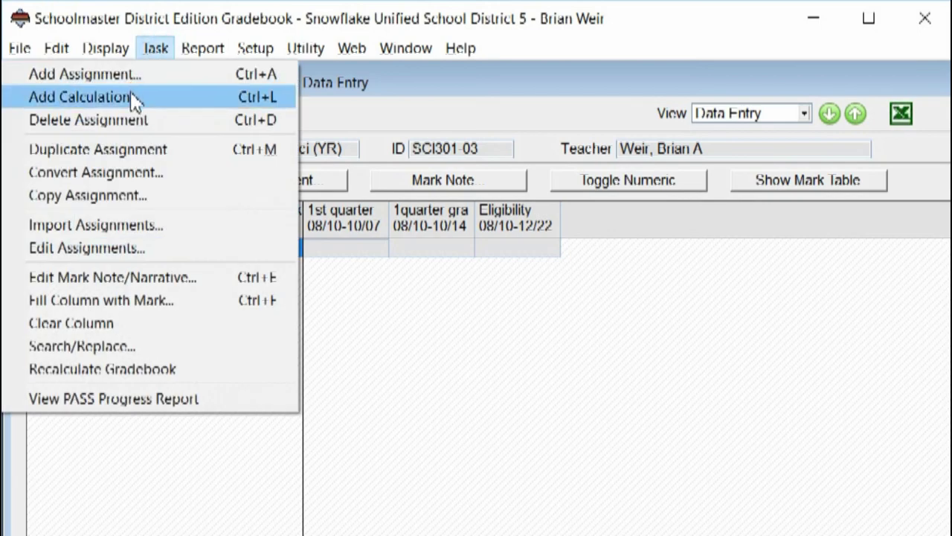
left_click(80, 97)
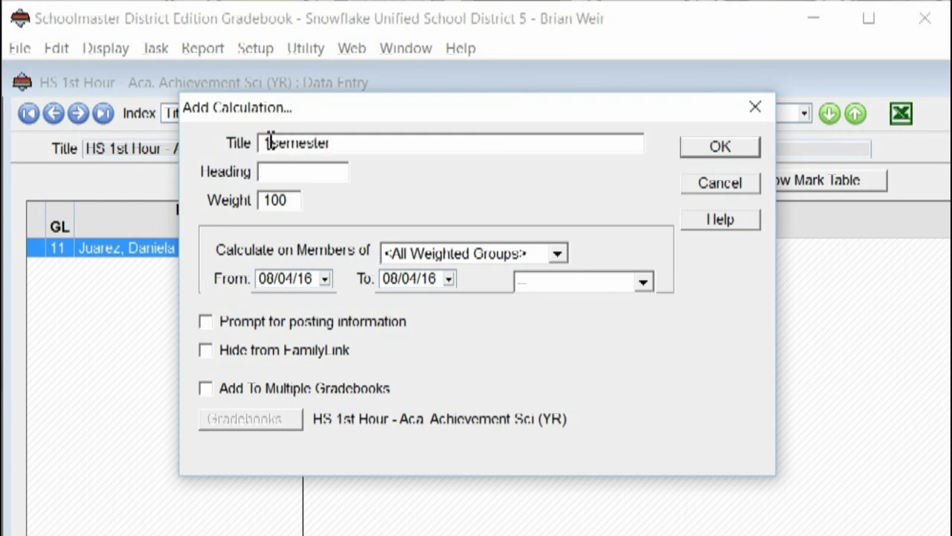
left_click(324, 279)
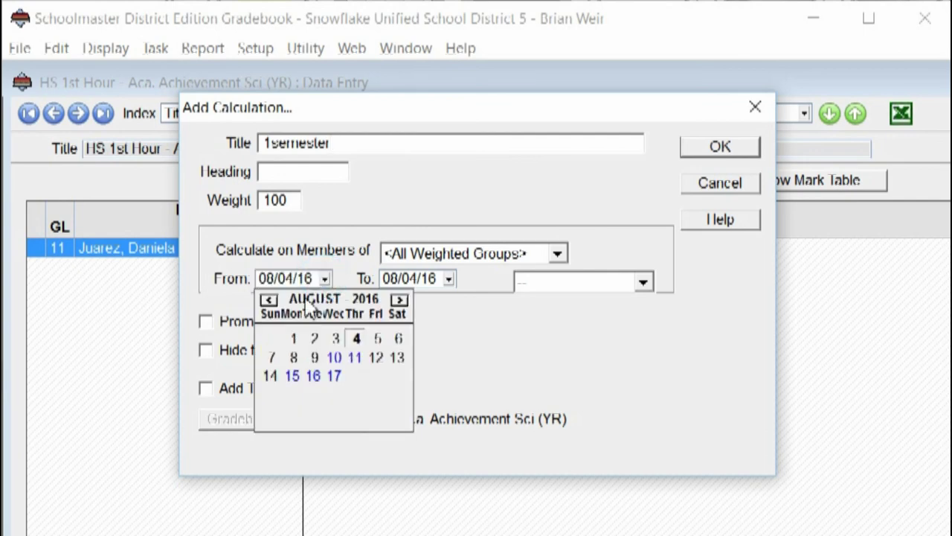
left_click(334, 357)
left_click(449, 279)
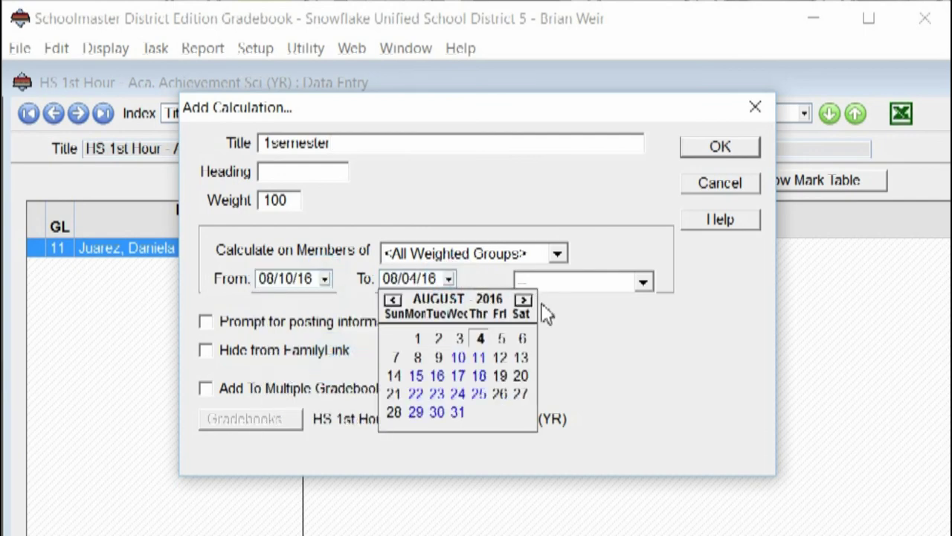
left_click(524, 300)
left_click(524, 300)
left_click(525, 300)
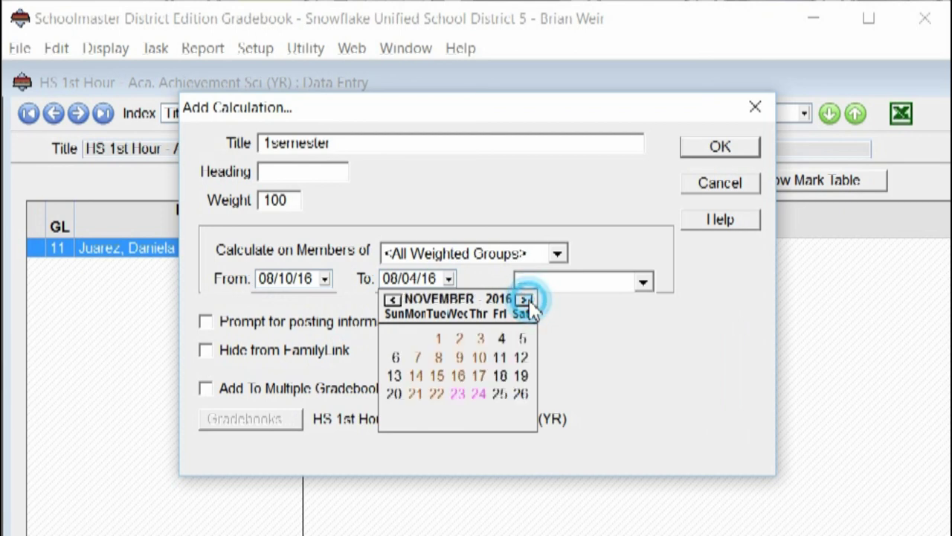
left_click(525, 300)
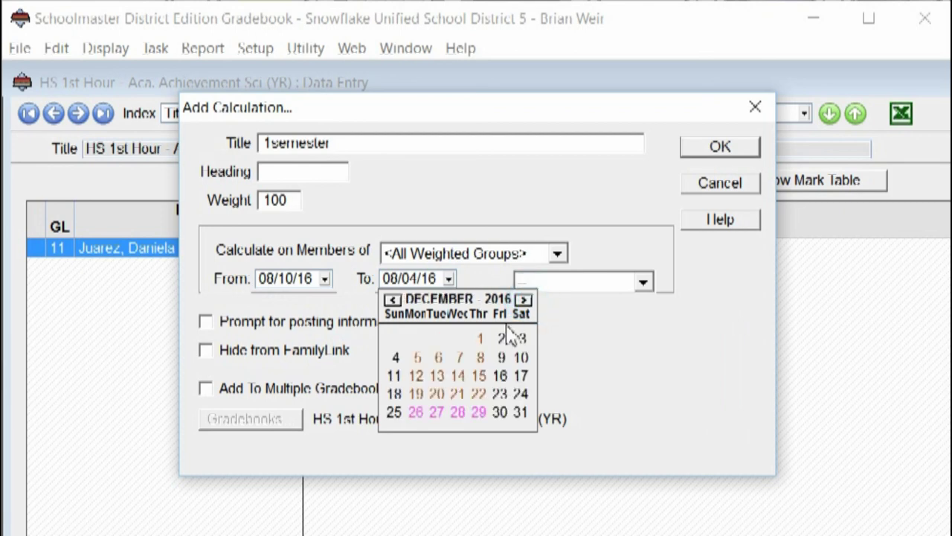
left_click(497, 394)
Apply the 1semester calculation to all gradebooks and create it with prompted posting to the Semester 1 mark position
left_click(206, 321)
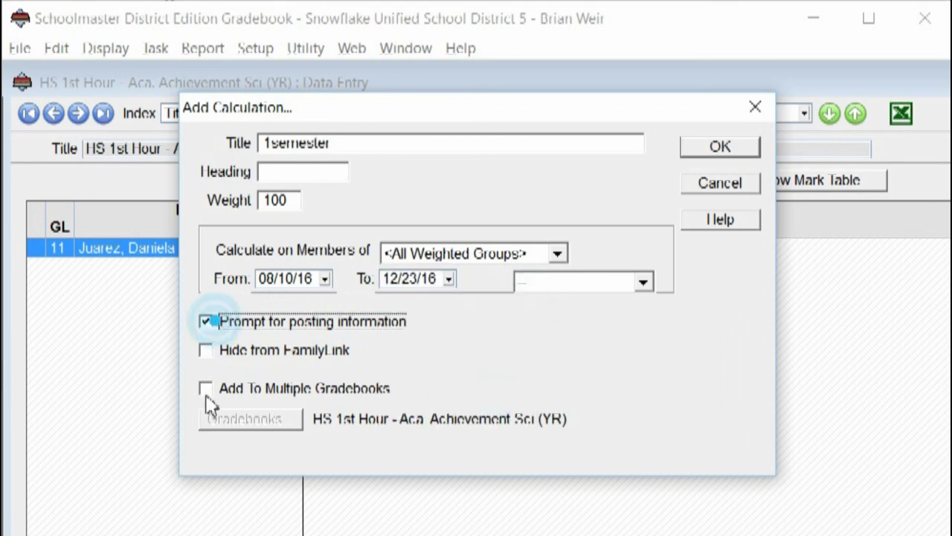
left_click(205, 388)
left_click(253, 421)
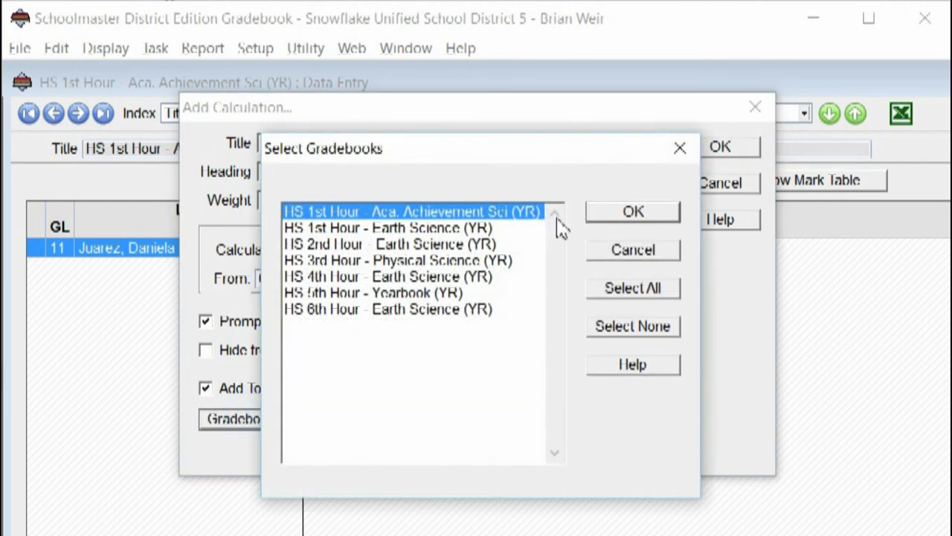
left_click(632, 288)
left_click(633, 214)
left_click(711, 148)
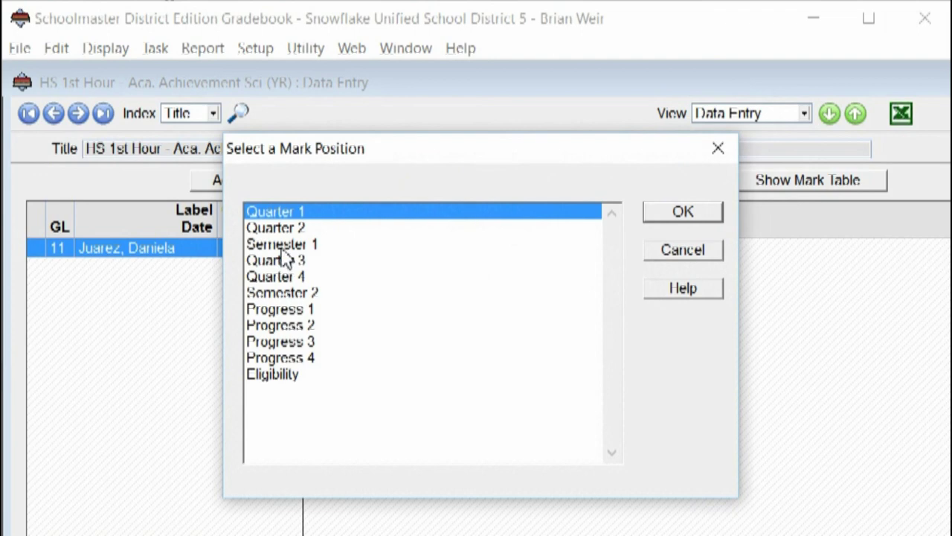
left_click(283, 245)
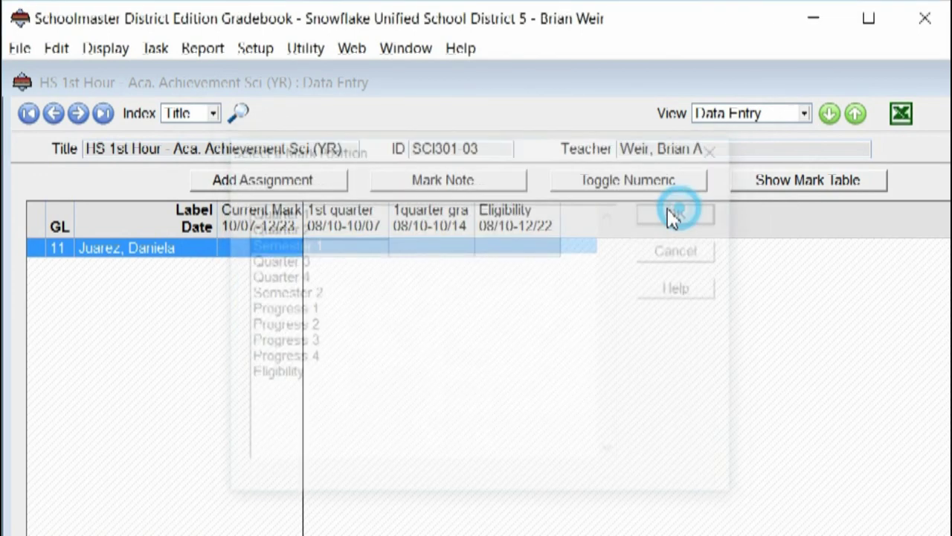